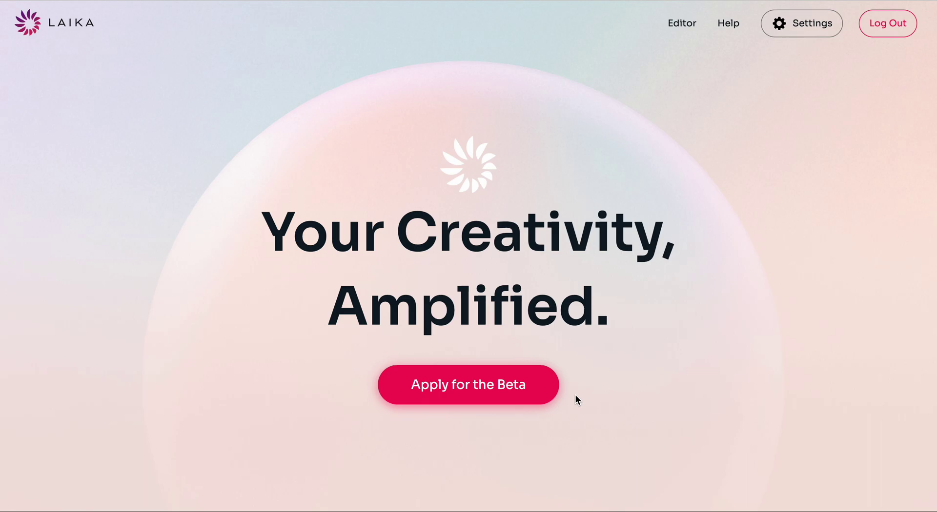
- Go from the landing page to the Editor to get an empty story document
left_click(685, 27)
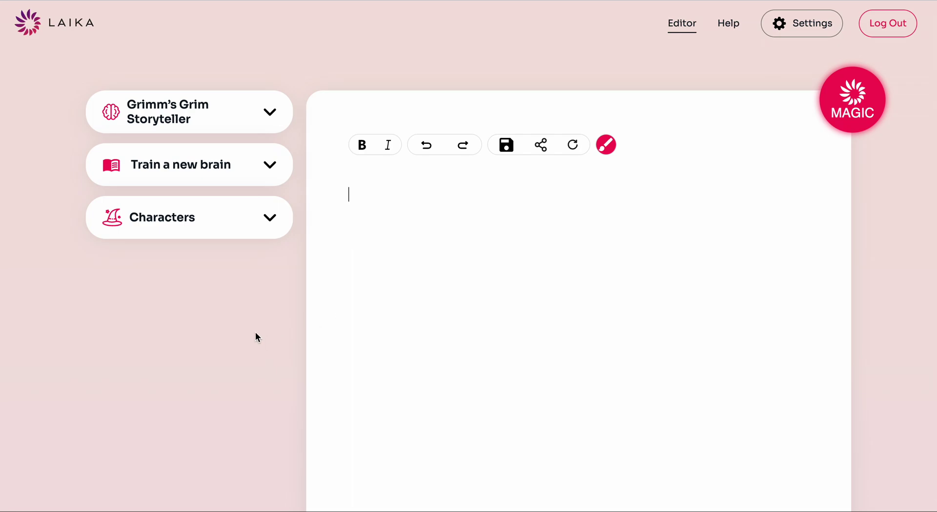
left_click(263, 172)
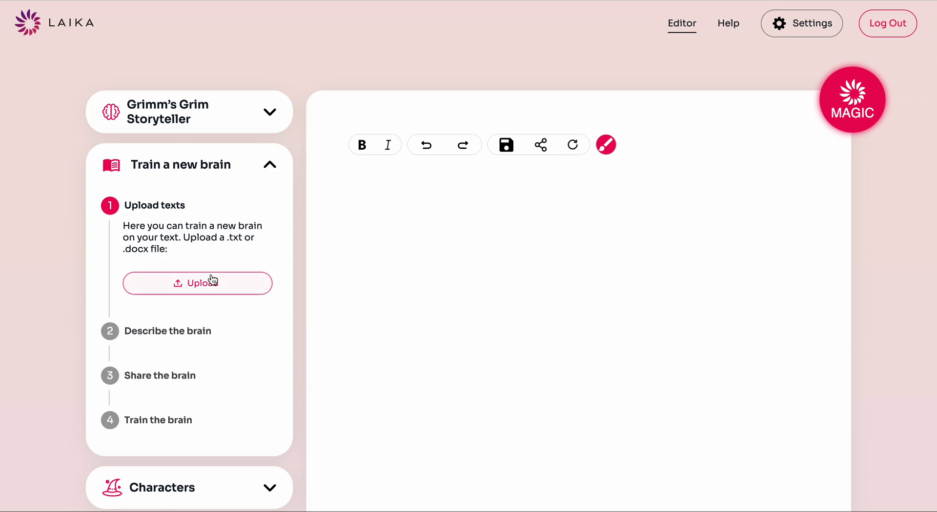
left_click(271, 166)
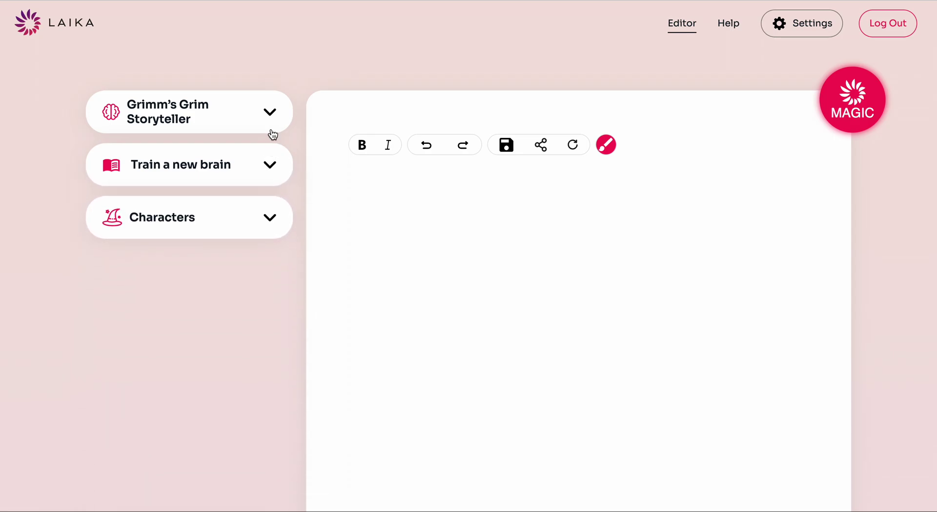
left_click(271, 126)
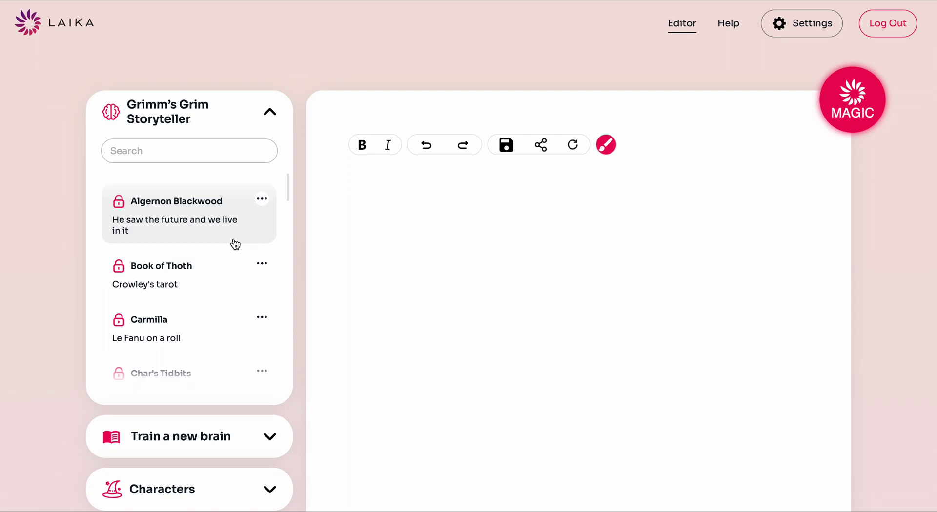
scroll(235, 244, "down", 1)
scroll(232, 245, "up", 1)
scroll(230, 241, "down", 1)
scroll(222, 230, "down", 2)
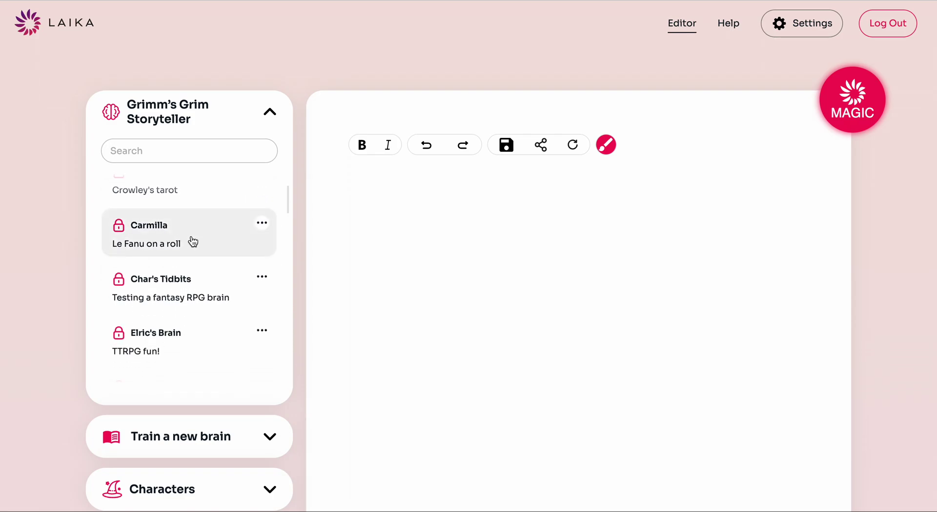
scroll(194, 242, "down", 3)
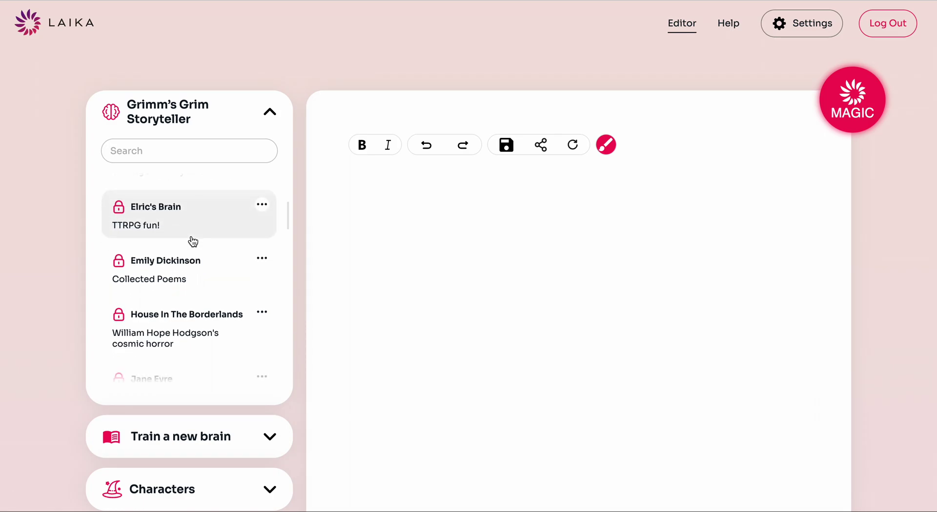
scroll(197, 244, "down", 4)
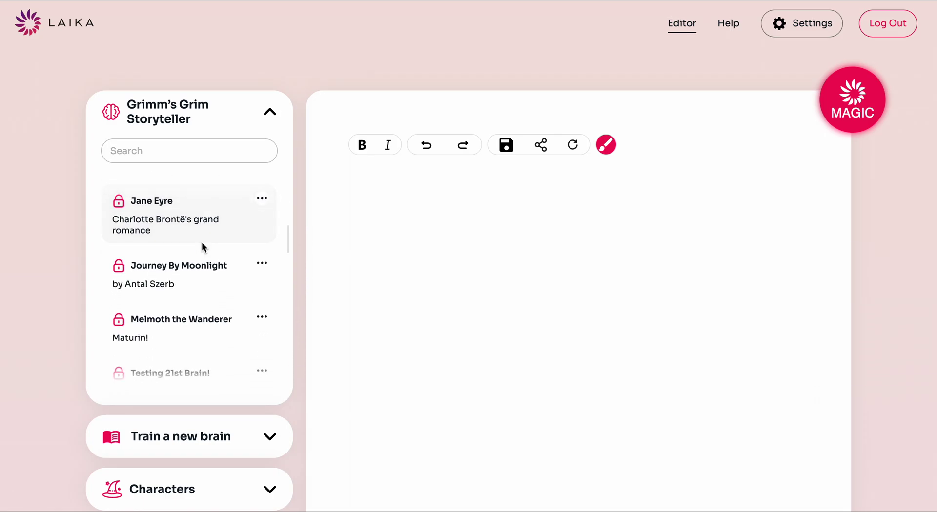
scroll(203, 280, "down", 5)
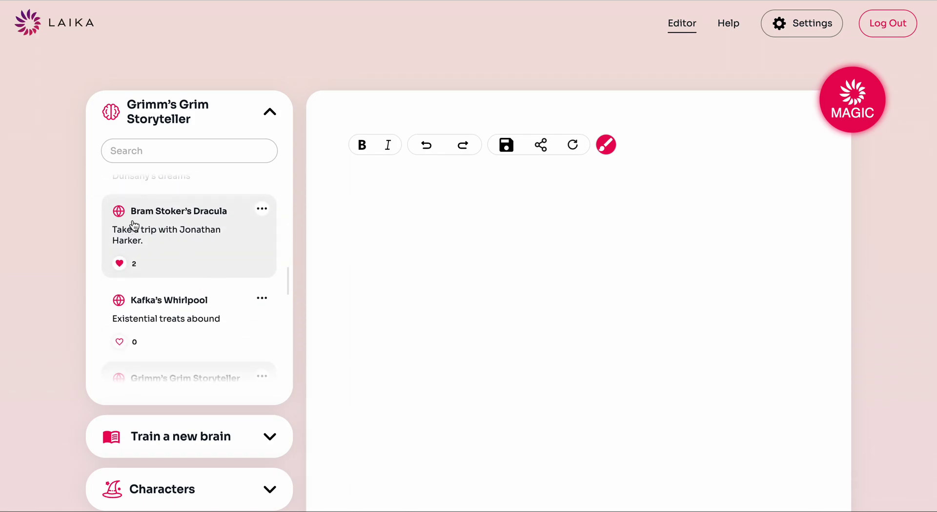
scroll(194, 249, "down", 5)
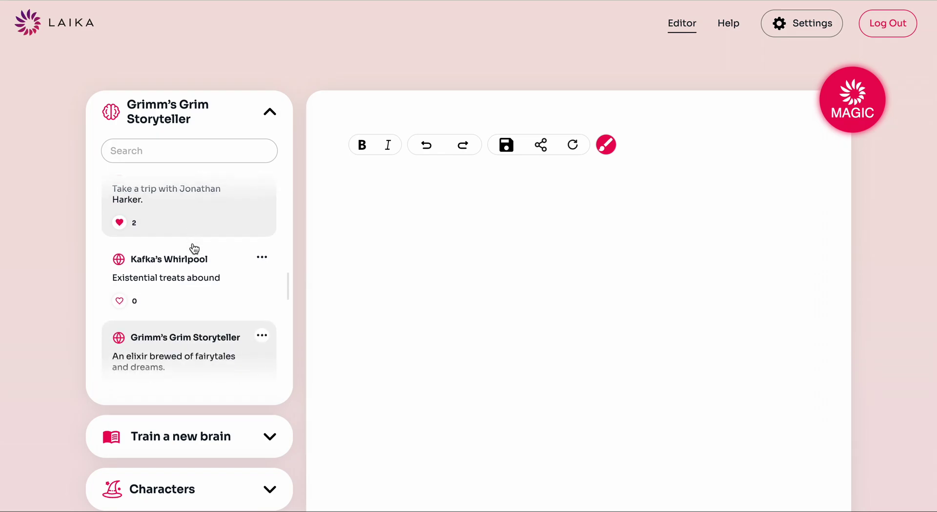
scroll(195, 249, "down", 5)
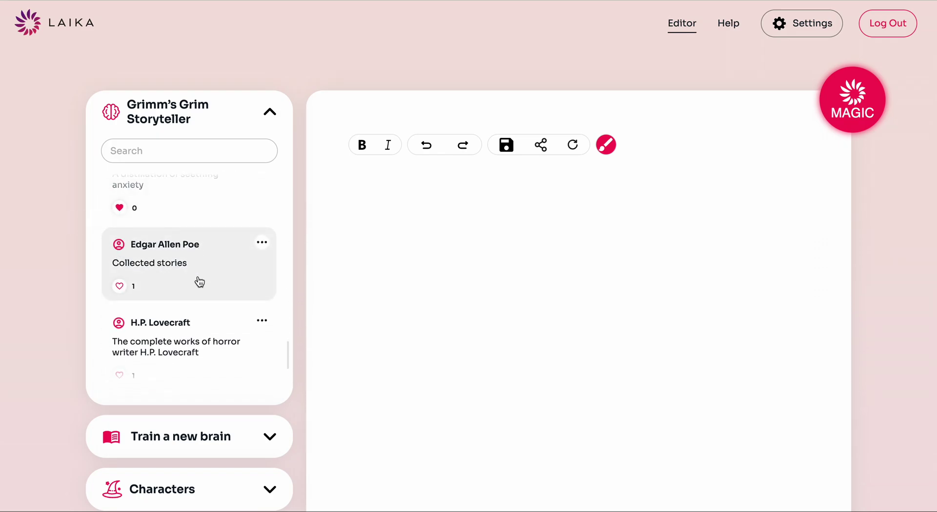
mouse_move(120, 247)
scroll(198, 260, "up", 10)
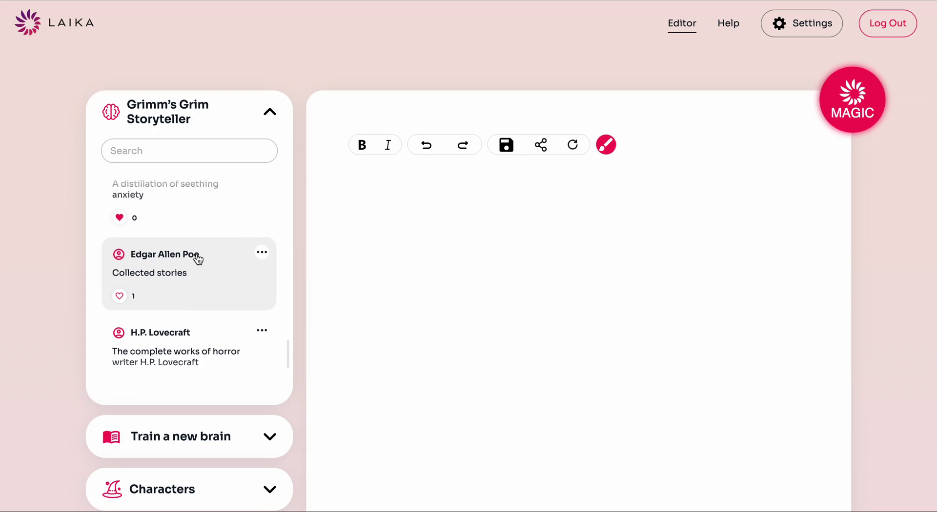
scroll(198, 259, "up", 1)
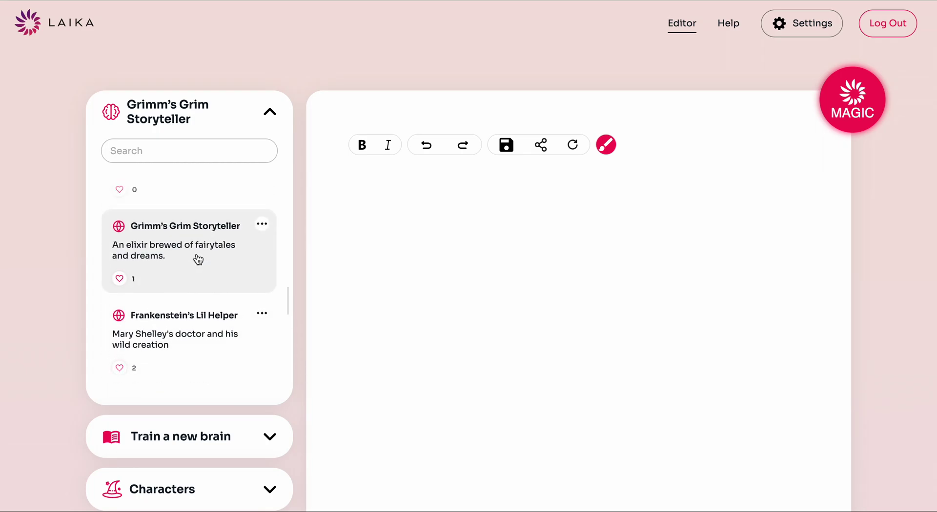
left_click(215, 247)
left_click(429, 195)
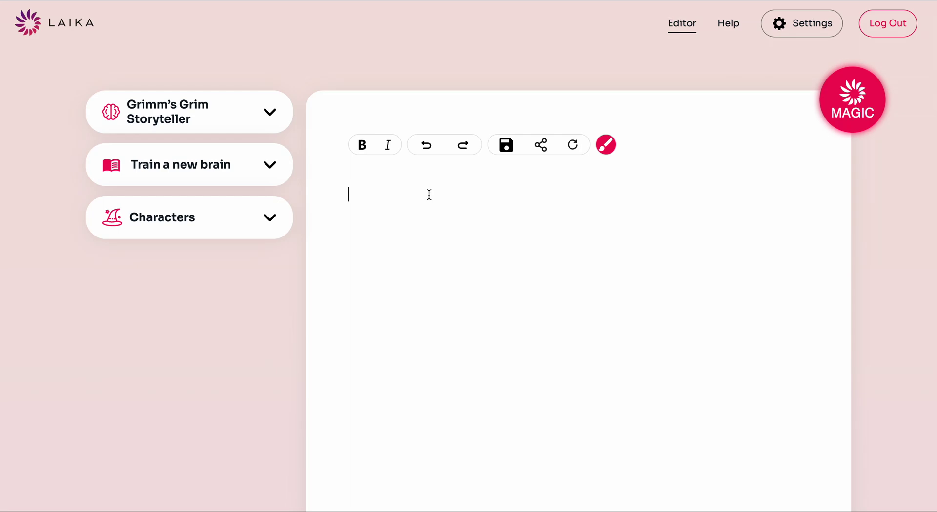
- Write the opening line 'The evil queen Veronica strode up the steps of the turret into the tower.'
type("The evil queen Veronica strode up t")
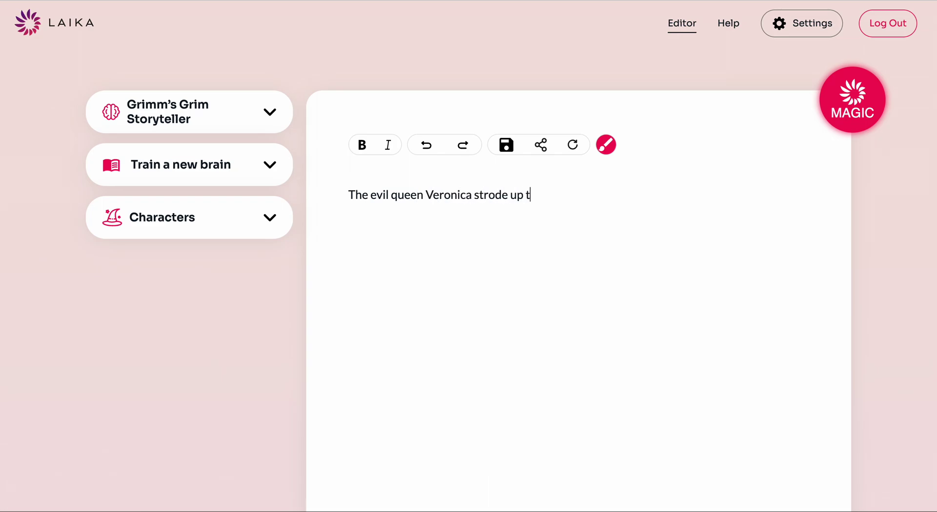
type("he steps of the t")
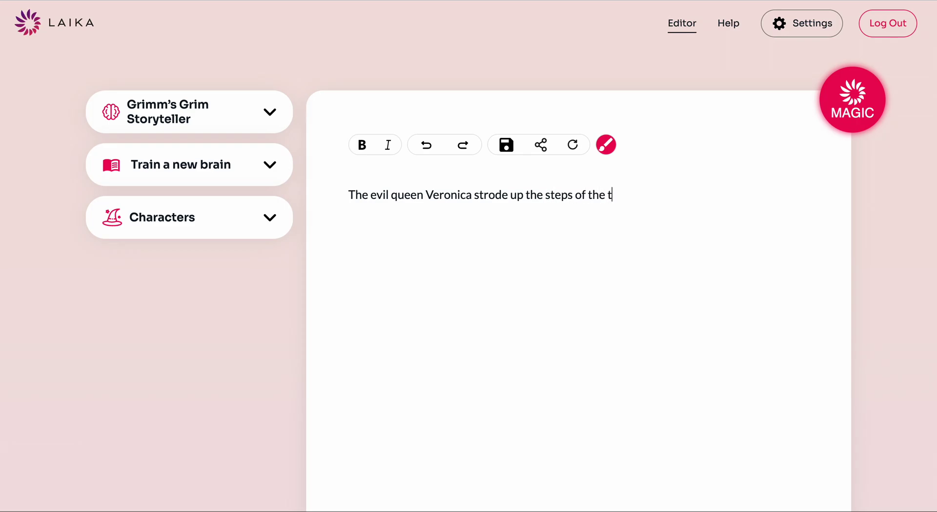
type("urret into the tower.")
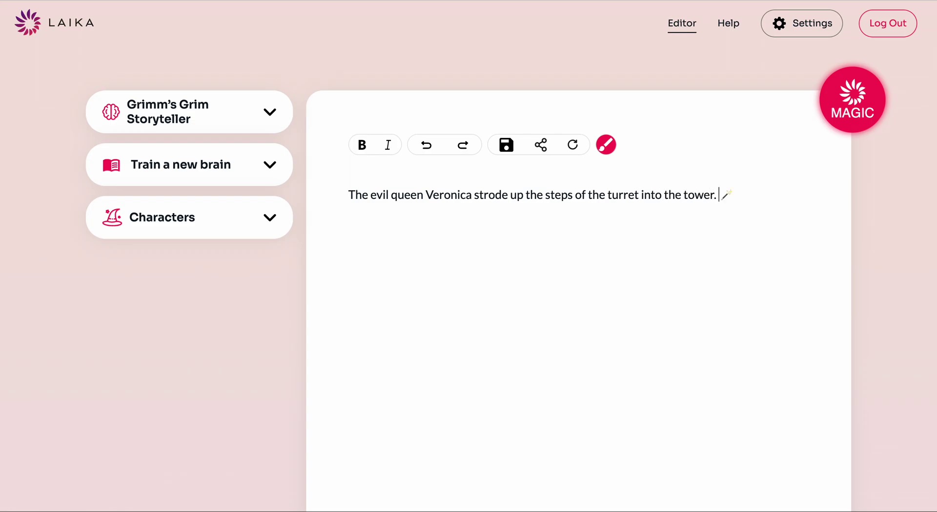
- Generate an AI continuation and cycle alternatives until the golden-coin-into-the-spring passage appears
left_click(853, 112)
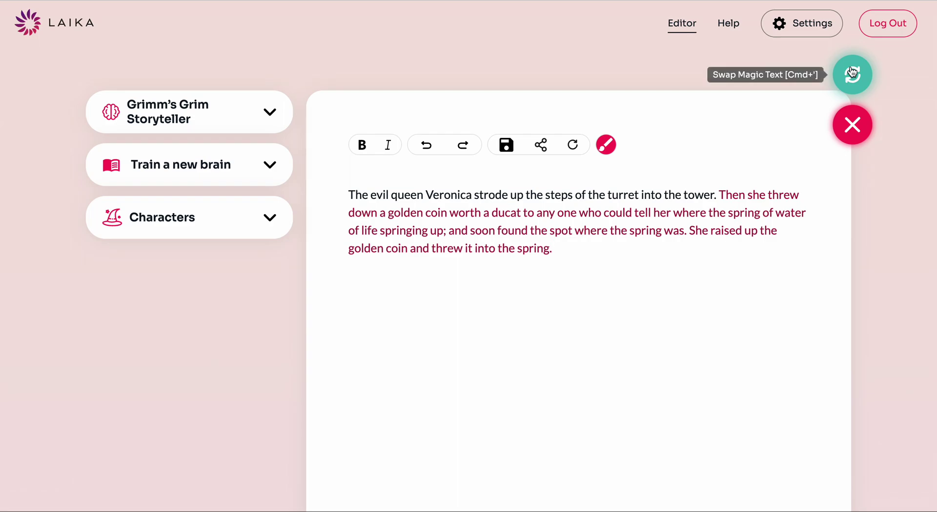
key("super+apostrophe")
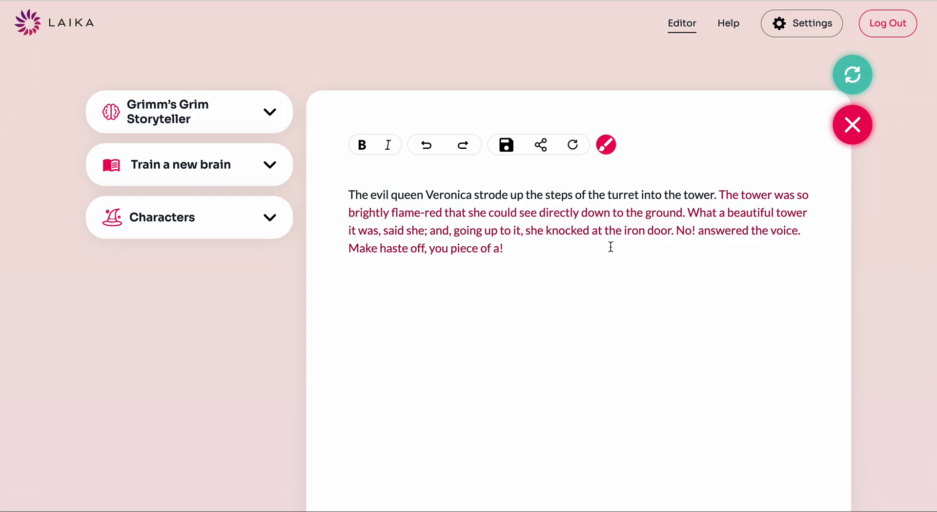
key("super+apostrophe")
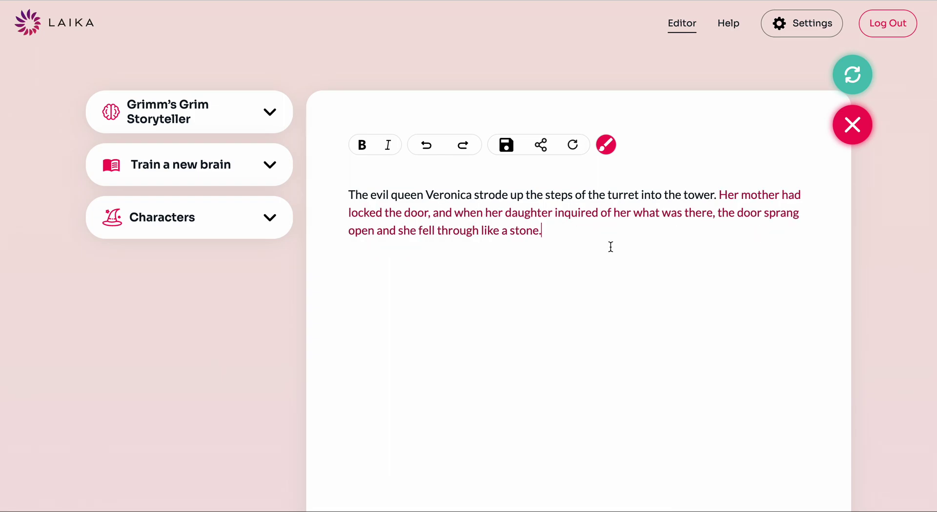
key("super+apostrophe")
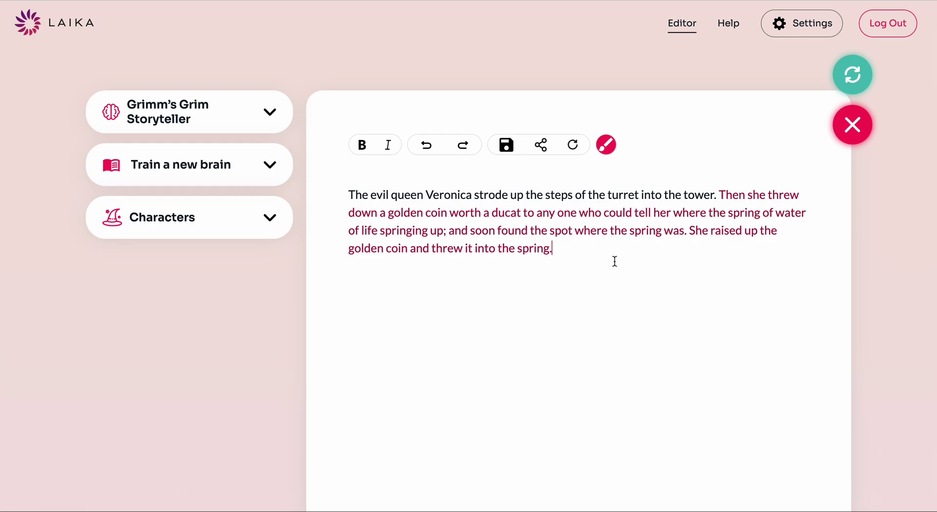
type("I can keelp")
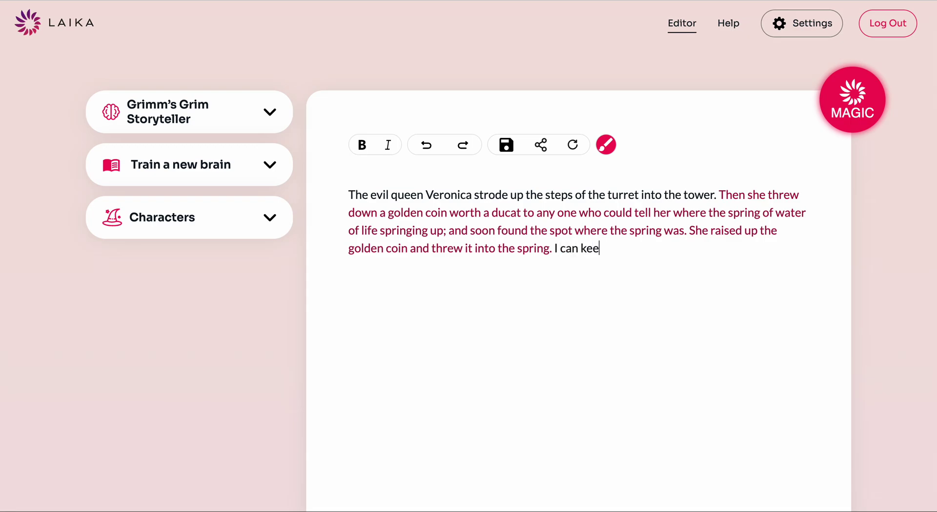
key("BackSpace")
key("BackSpace")
key("BackSpace")
key("BackSpace")
key("BackSpace")
key("BackSpace")
key("BackSpace")
key("BackSpace")
key("BackSpace")
key("BackSpace")
key("BackSpace")
key("BackSpace")
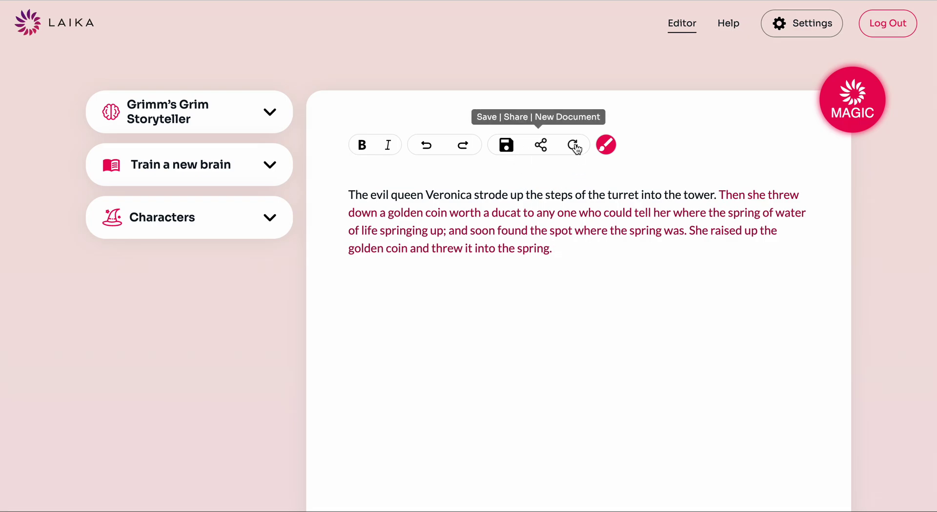
- Preview and dismiss the story's share card, then expand the Characters section
left_click(541, 152)
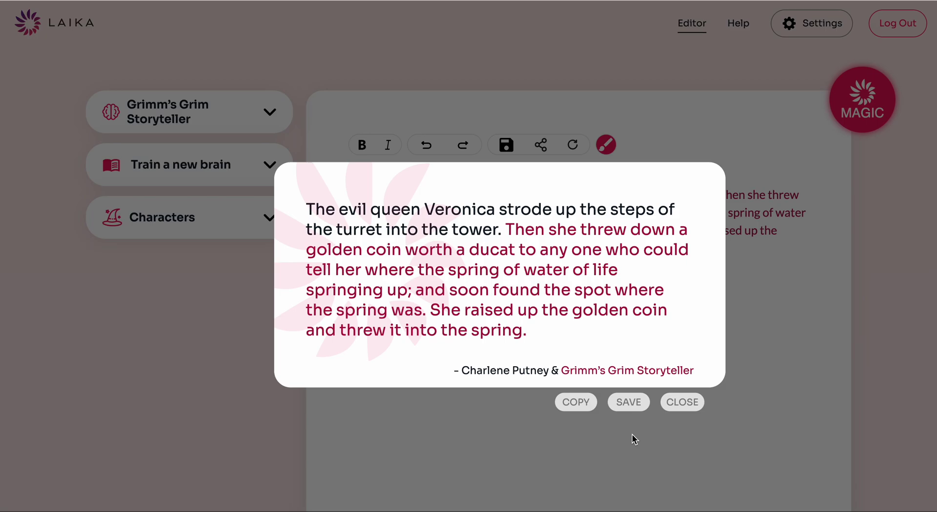
left_click(678, 406)
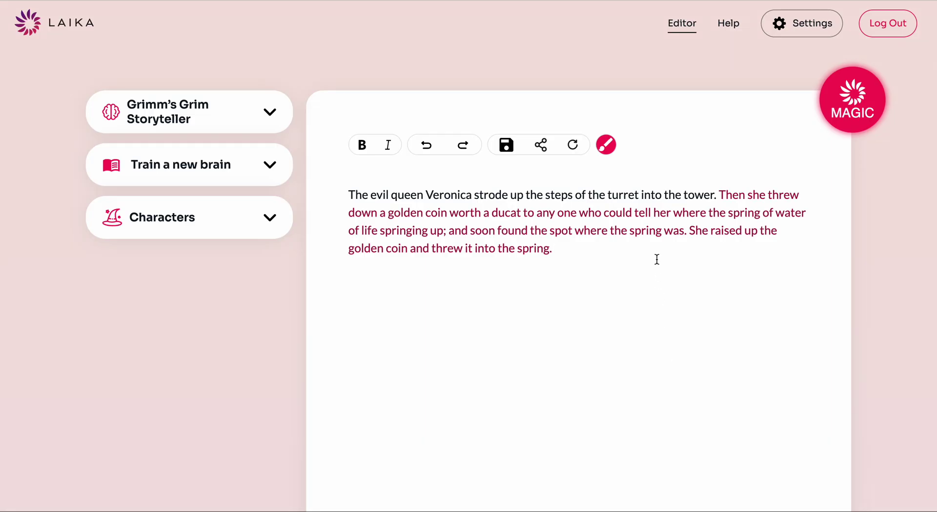
left_click(275, 223)
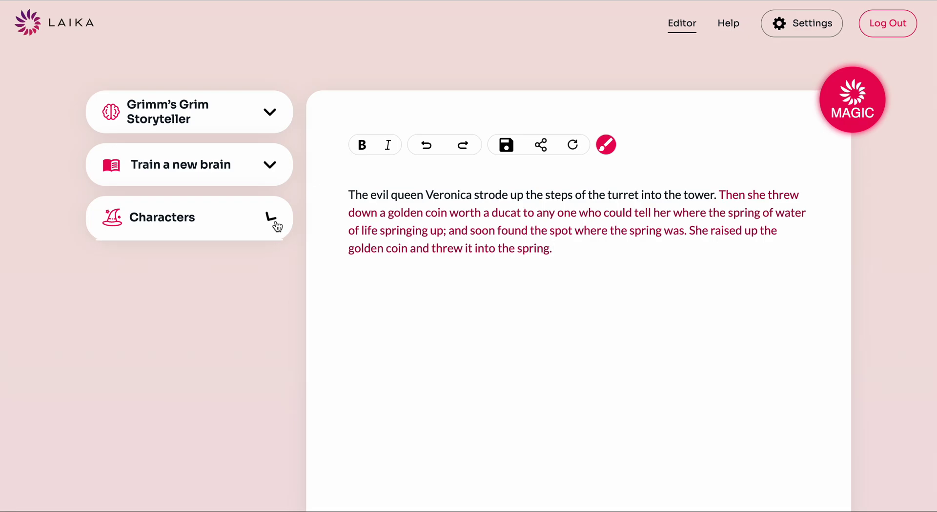
- Delete the three existing character cards: two Veronica cards and Graham Morelock
left_click(264, 291)
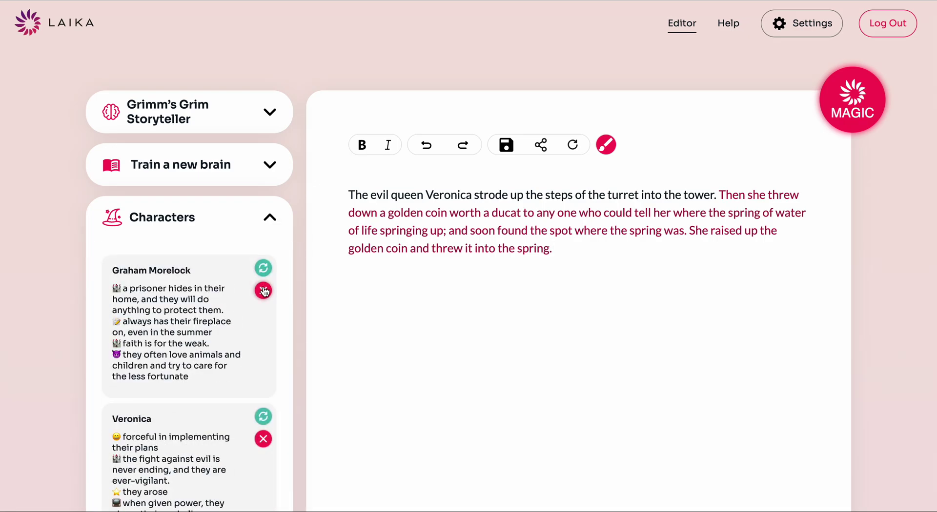
left_click(263, 291)
left_click(264, 291)
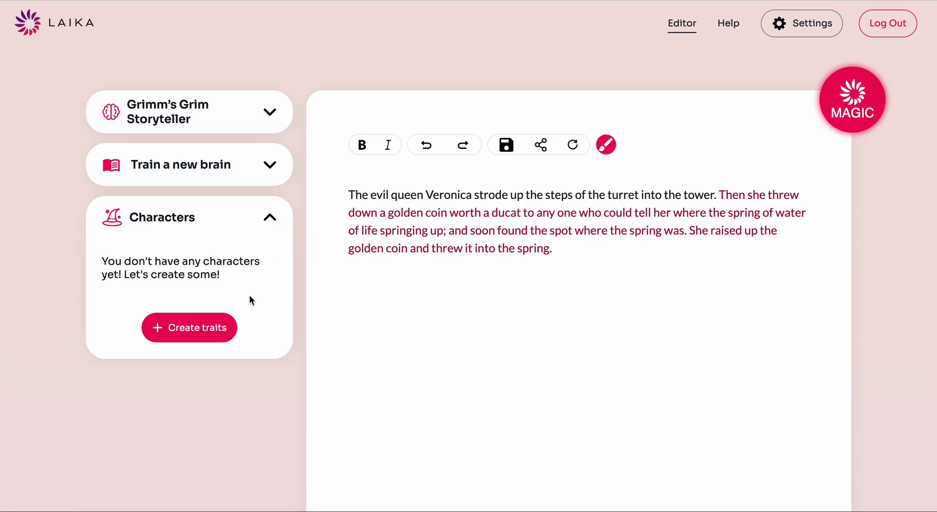
- Start a new character named Veronica, using the story paragraph as its prompt
left_click(203, 329)
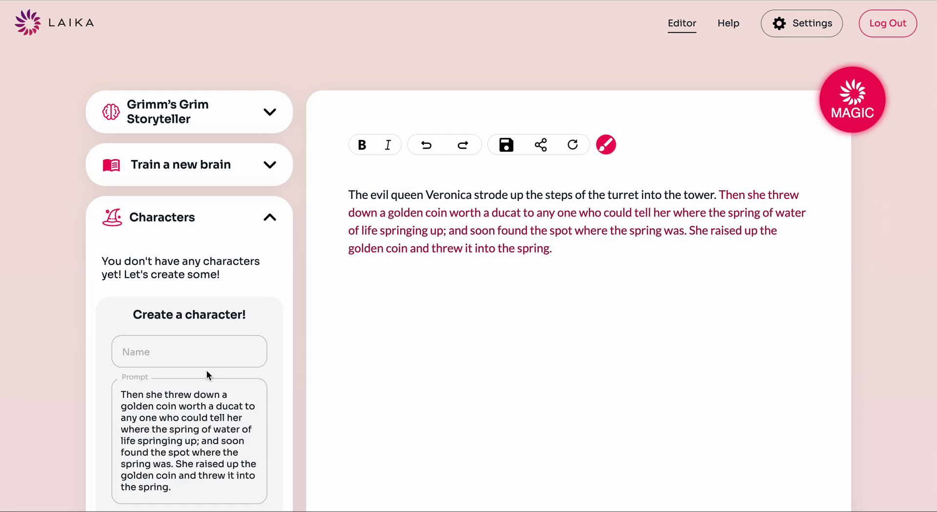
left_click_drag(562, 249, 343, 200)
left_click_drag(184, 488, 119, 394)
key("ctrl+v")
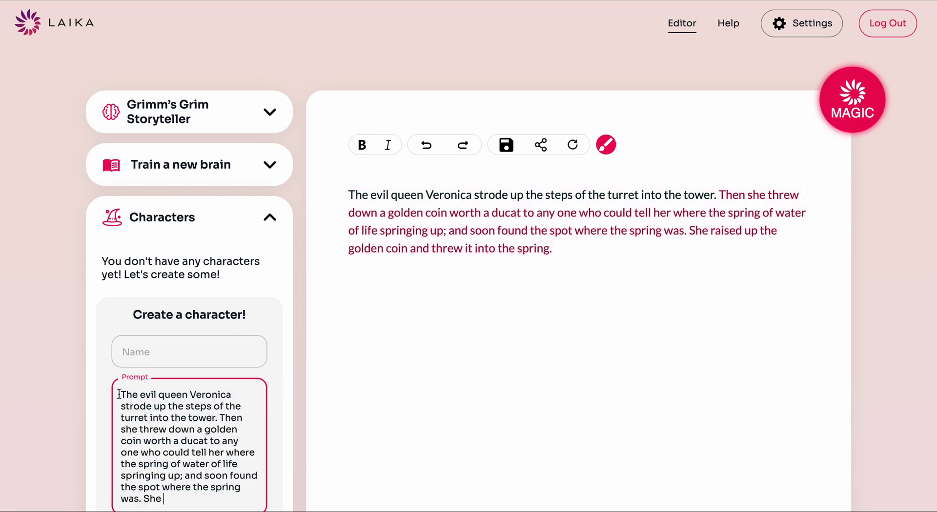
key("BackSpace")
key("BackSpace")
key("BackSpace")
key("BackSpace")
left_click(158, 351)
type("Veronica")
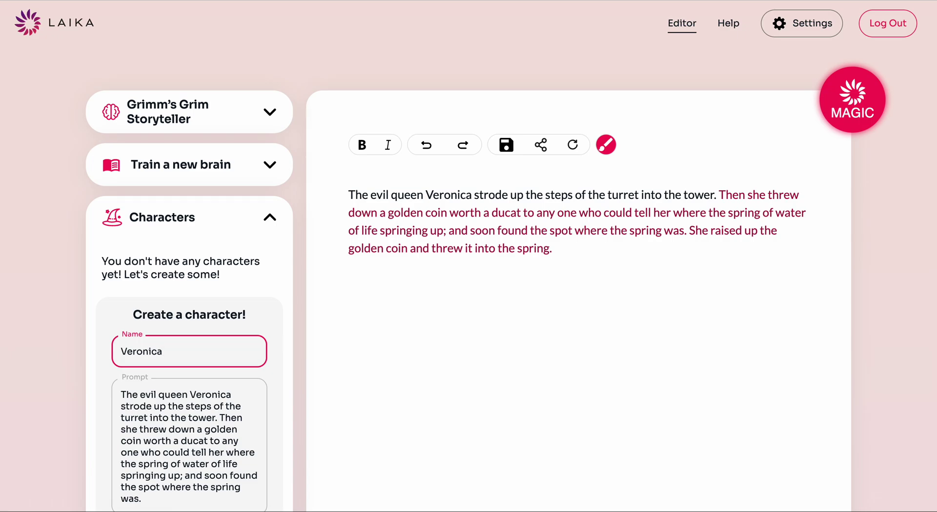
- Generate Veronica's character card, producing traits starting with 'the queen of the mondamin'
scroll(273, 391, "down", 1)
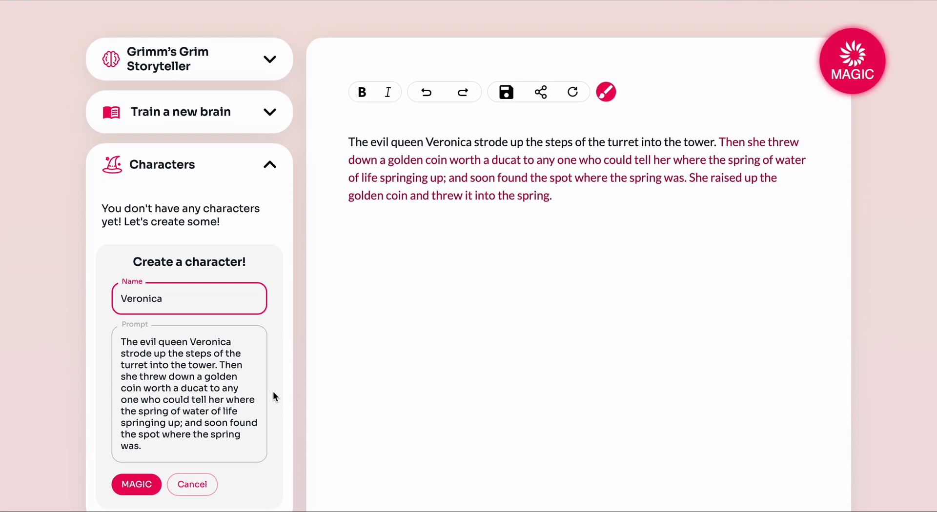
left_click(136, 488)
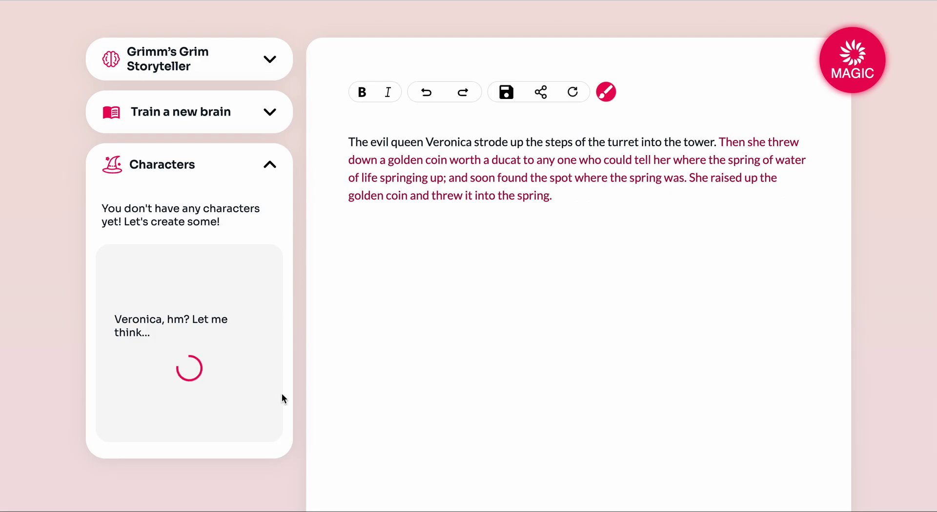
scroll(759, 117, "up", 2)
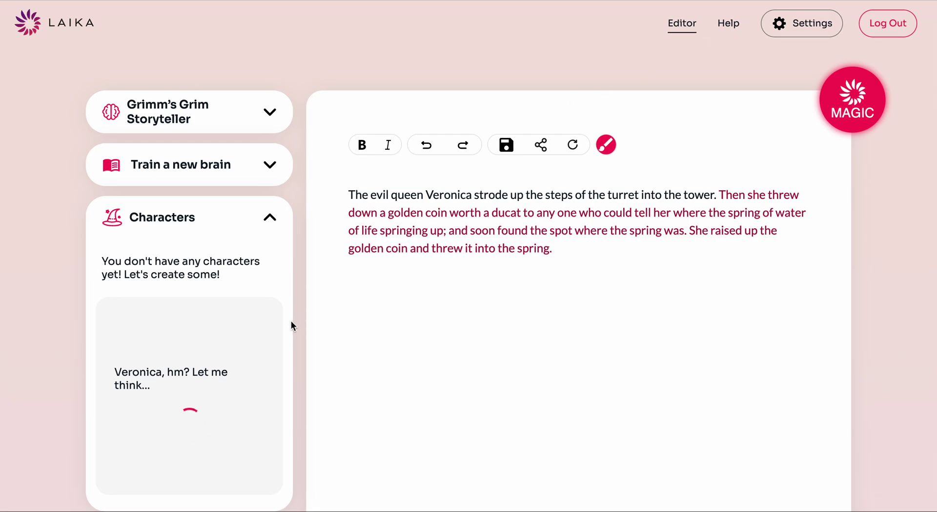
scroll(297, 320, "down", 2)
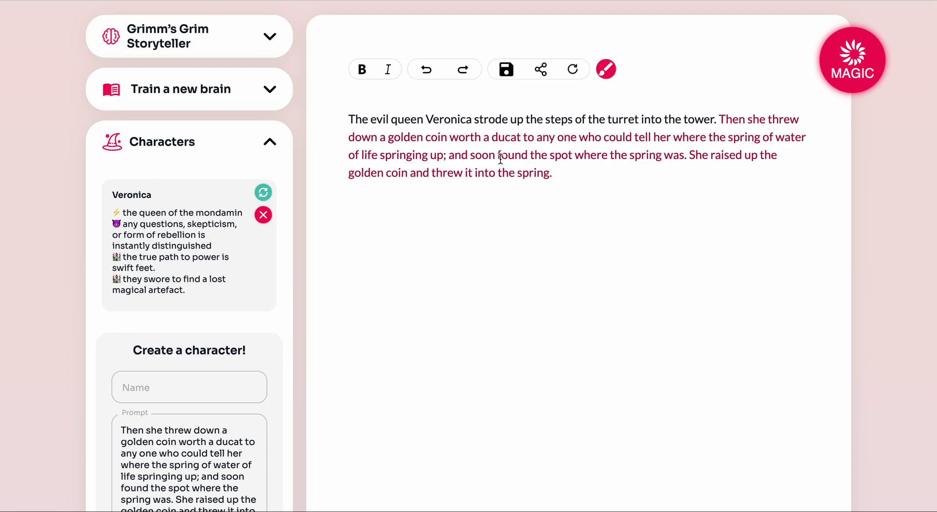
- Regenerate Veronica's traits twice until they open with 'gold is the only true path to freedom'
left_click(264, 194)
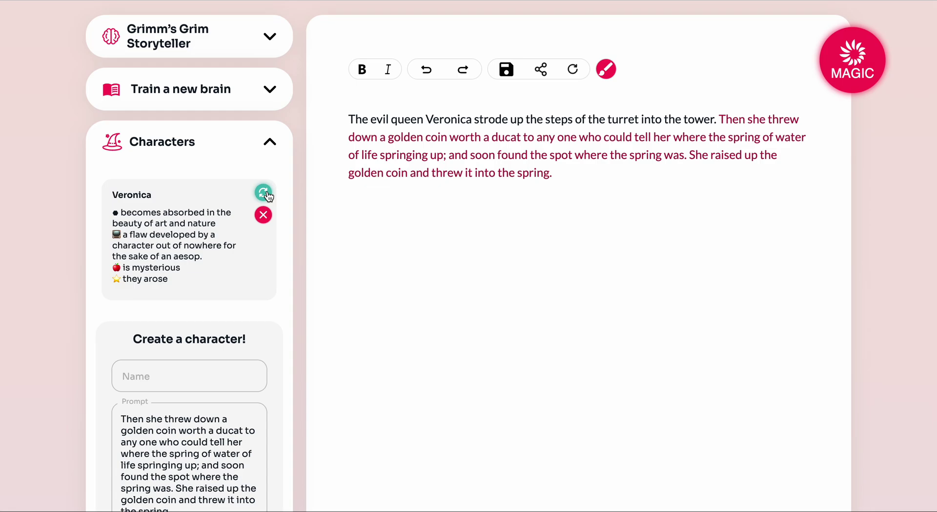
left_click(264, 193)
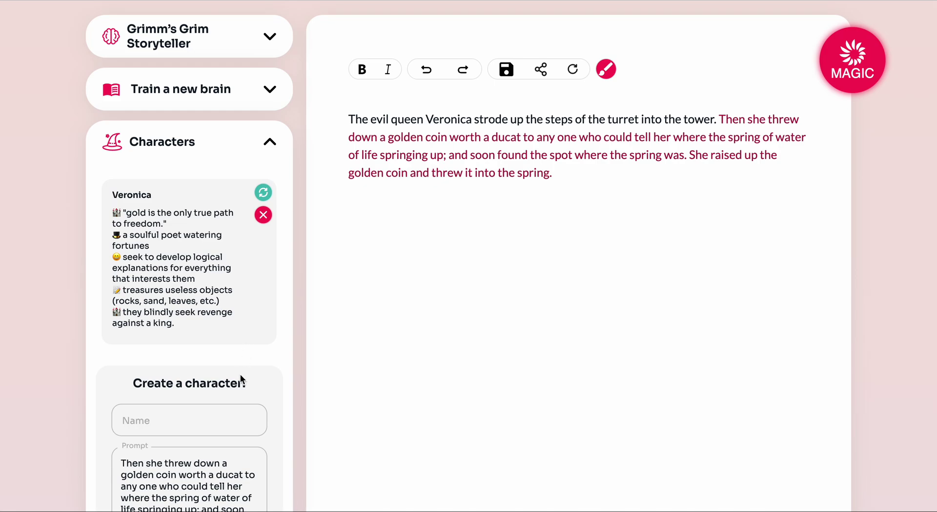
scroll(243, 380, "up", 2)
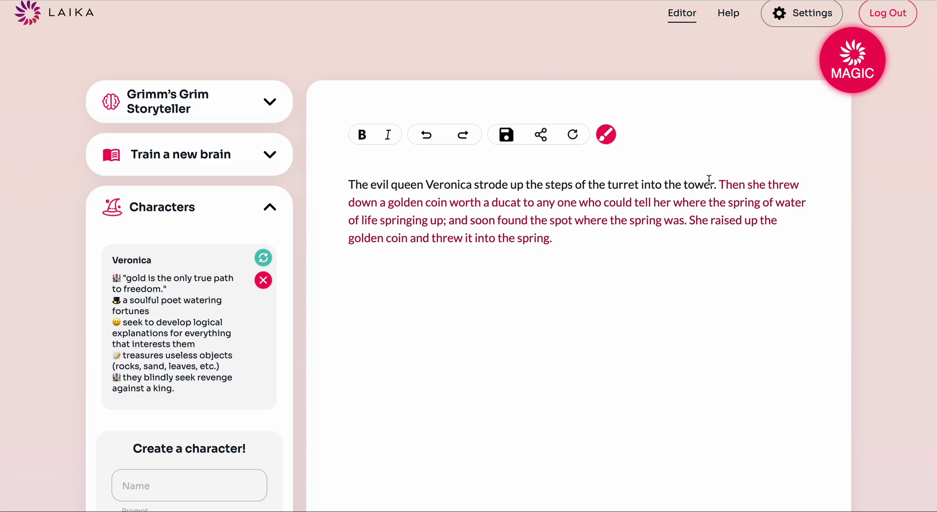
- Use the story's first sentence as the illustration prompt
left_click_drag(718, 184, 356, 179)
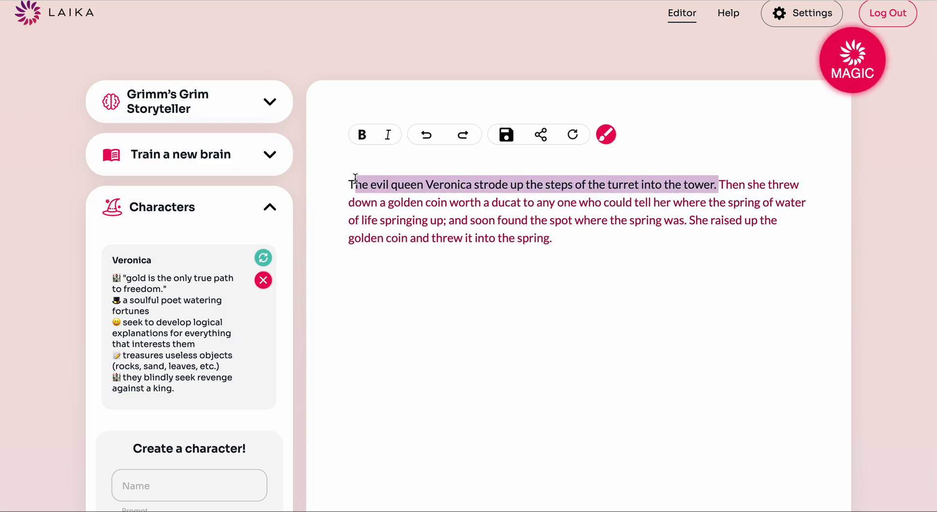
left_click(606, 134)
left_click(656, 267)
left_click_drag(657, 268, 520, 179)
type("The evil queen Veronica strode up the steps of the turret into the tower.")
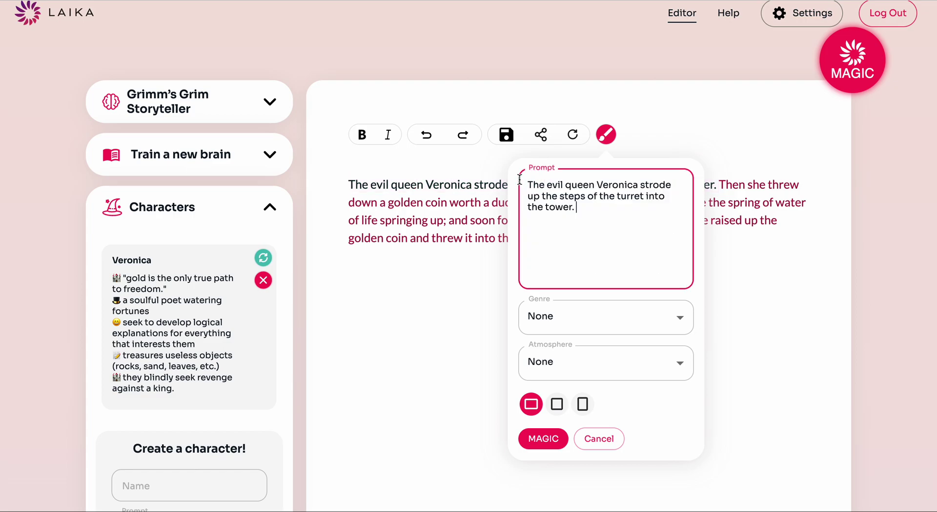
- Set genre to concept art and atmosphere to fantasy, then generate the illustration
left_click(630, 319)
left_click(617, 349)
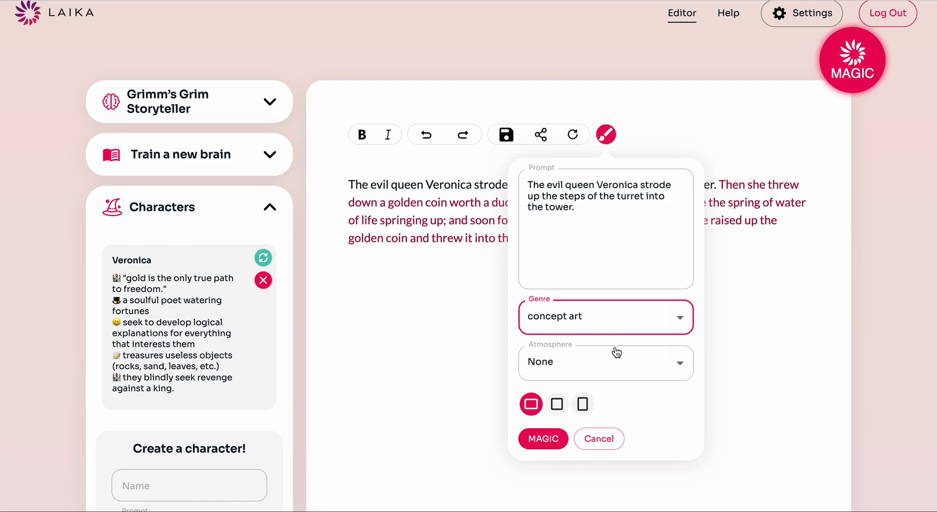
left_click(593, 367)
scroll(592, 367, "down", 3)
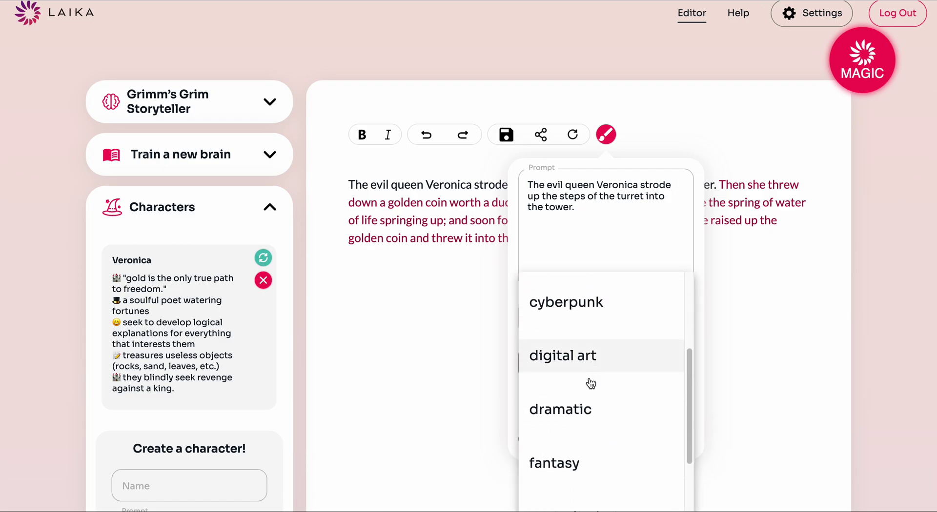
left_click(574, 465)
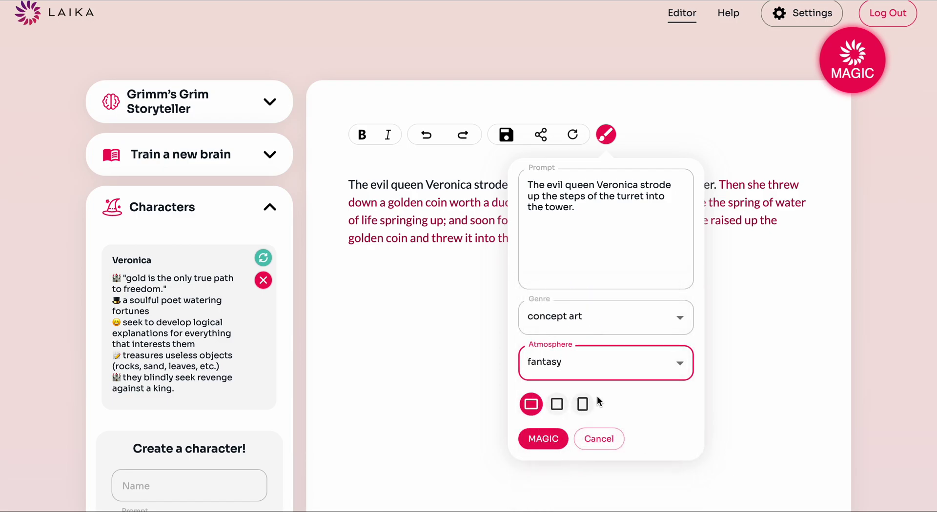
left_click(413, 270)
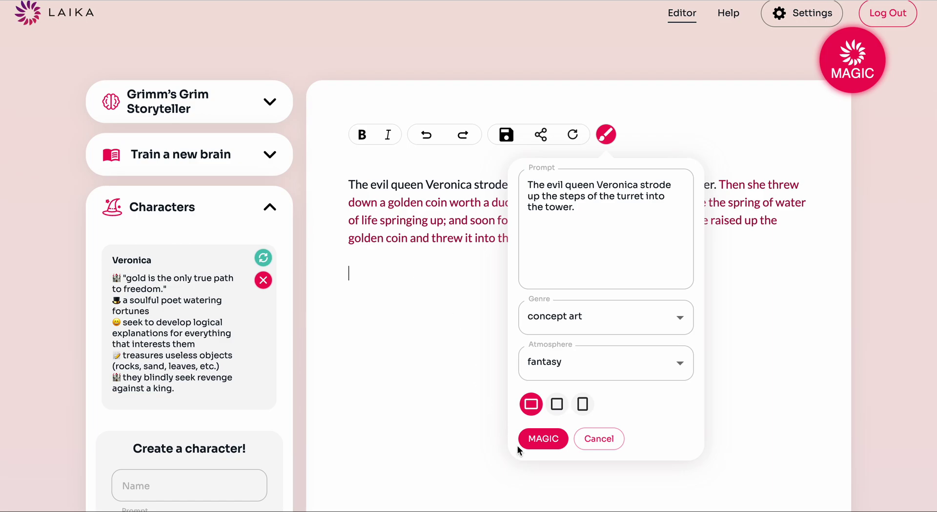
left_click(540, 441)
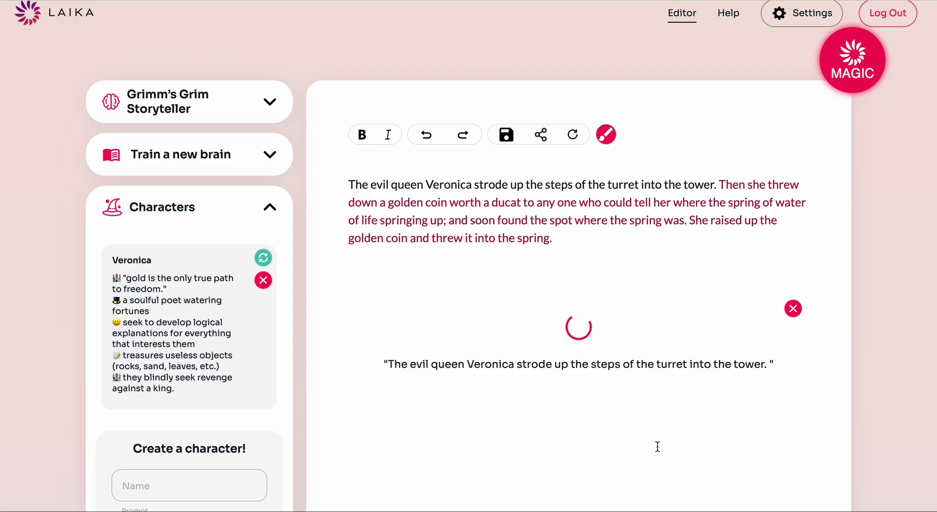
- Regenerate the illustration, replacing the queen-on-stairs image with a gothic castle tower through an arch
scroll(686, 325, "down", 1)
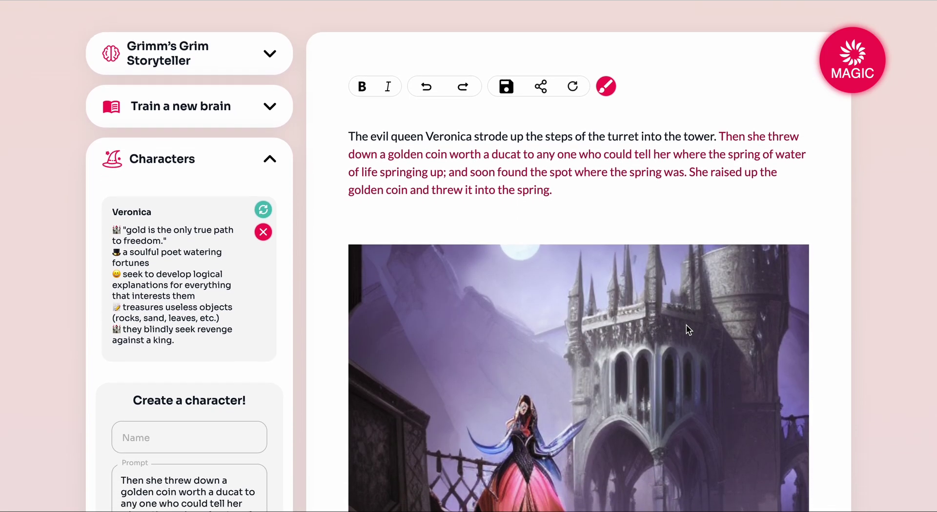
scroll(686, 325, "down", 2)
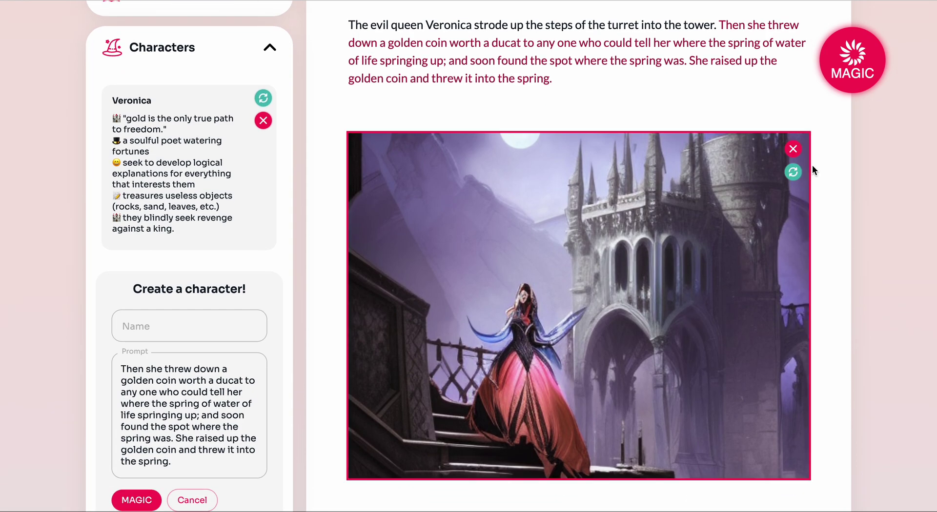
left_click(793, 172)
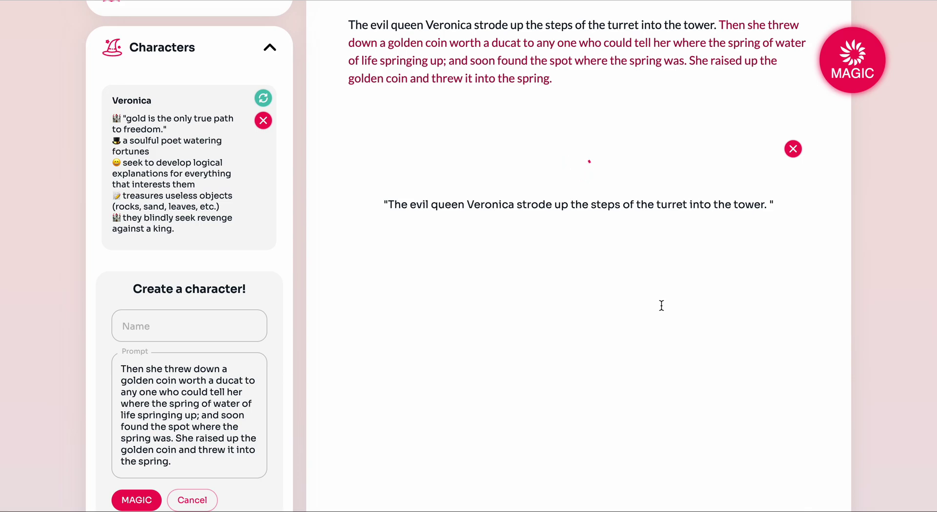
scroll(695, 298, "up", 2)
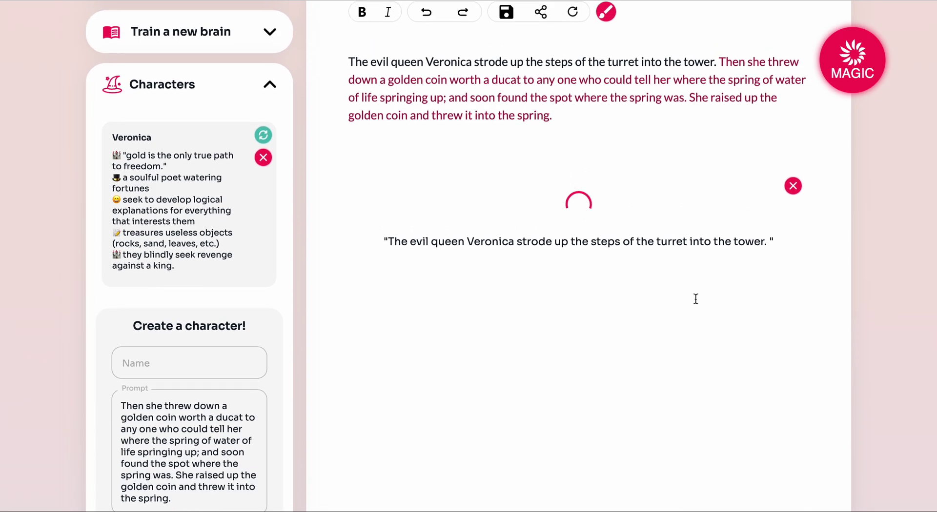
scroll(696, 299, "down", 2)
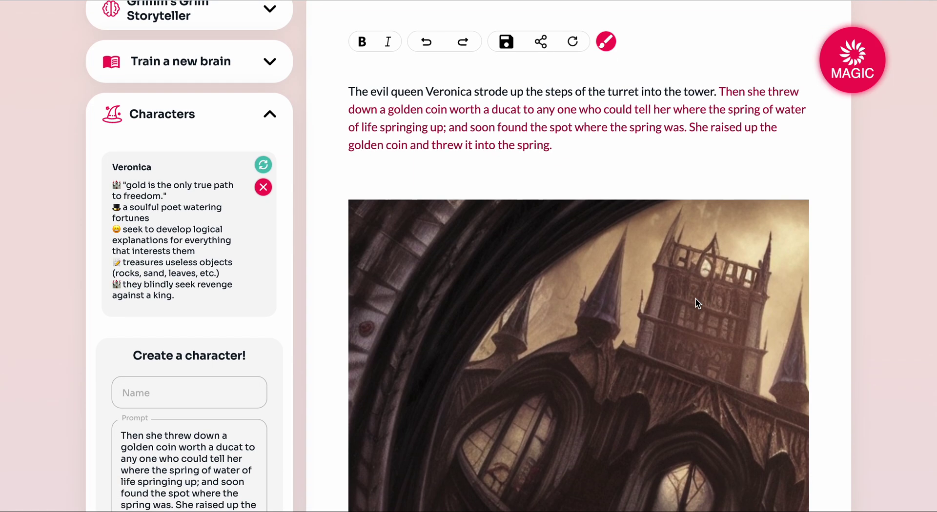
scroll(695, 299, "up", 4)
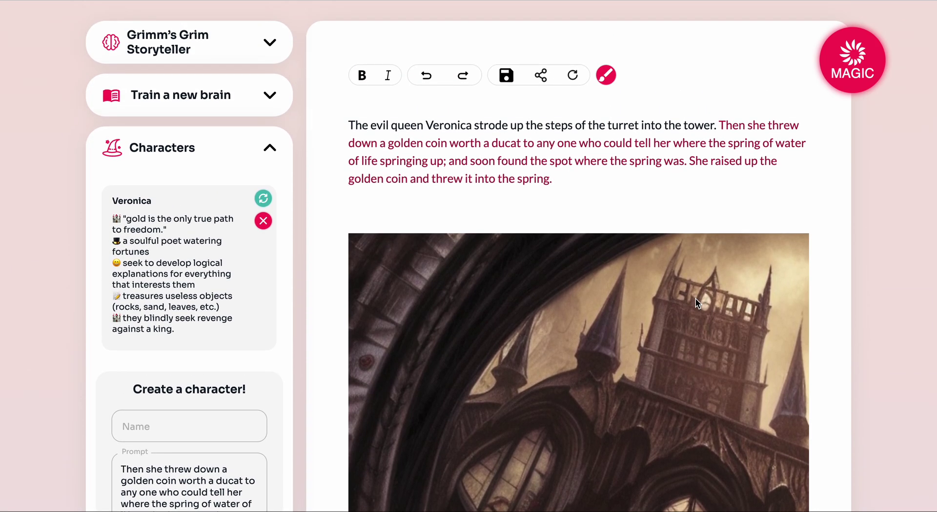